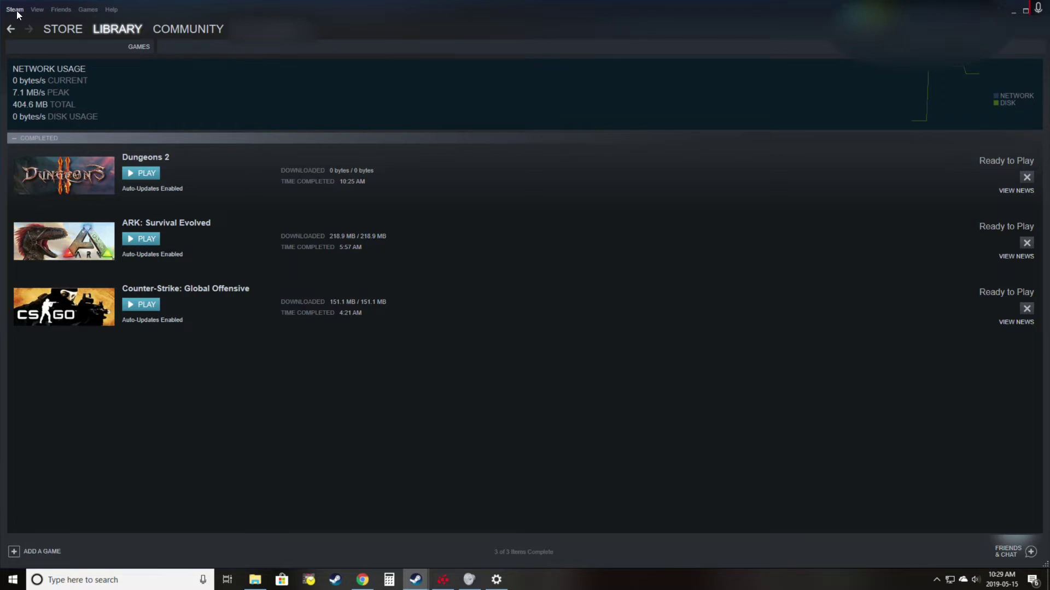
Show the Steam library folders list in Downloads settings and view the C: folder's options
click(18, 12)
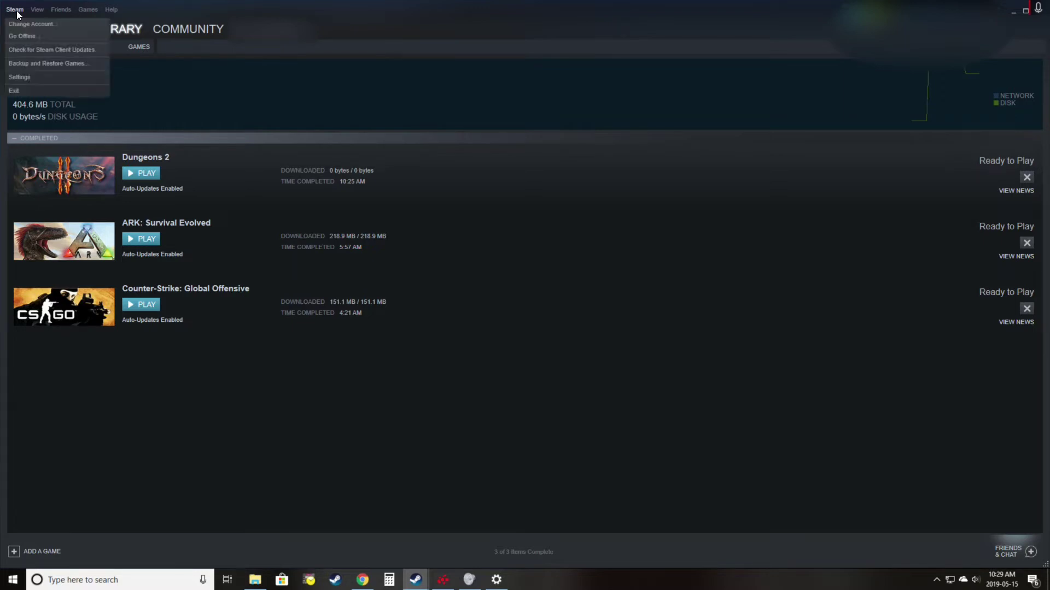
click(24, 77)
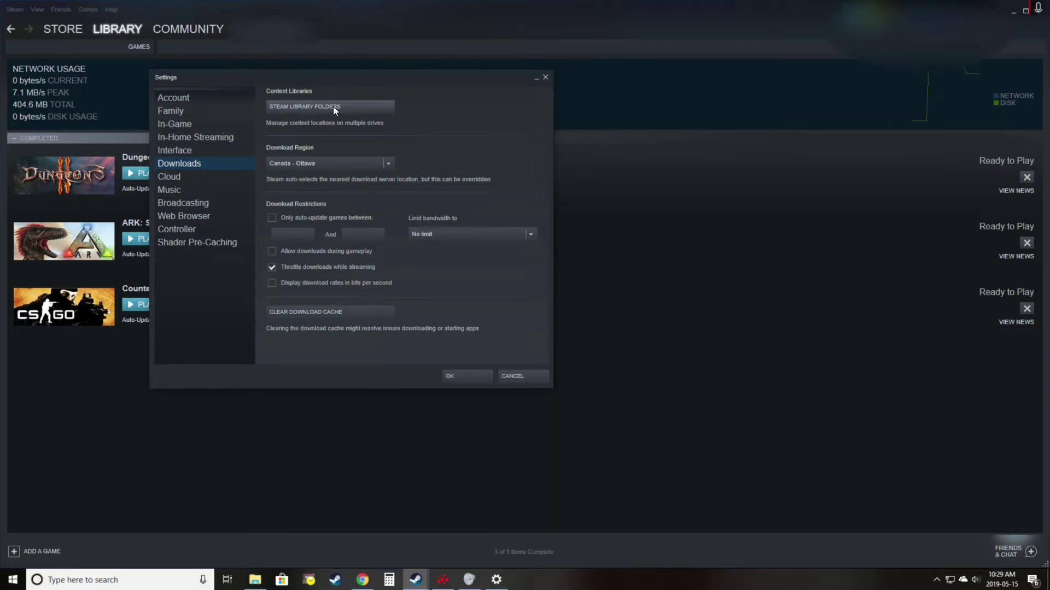
click(333, 107)
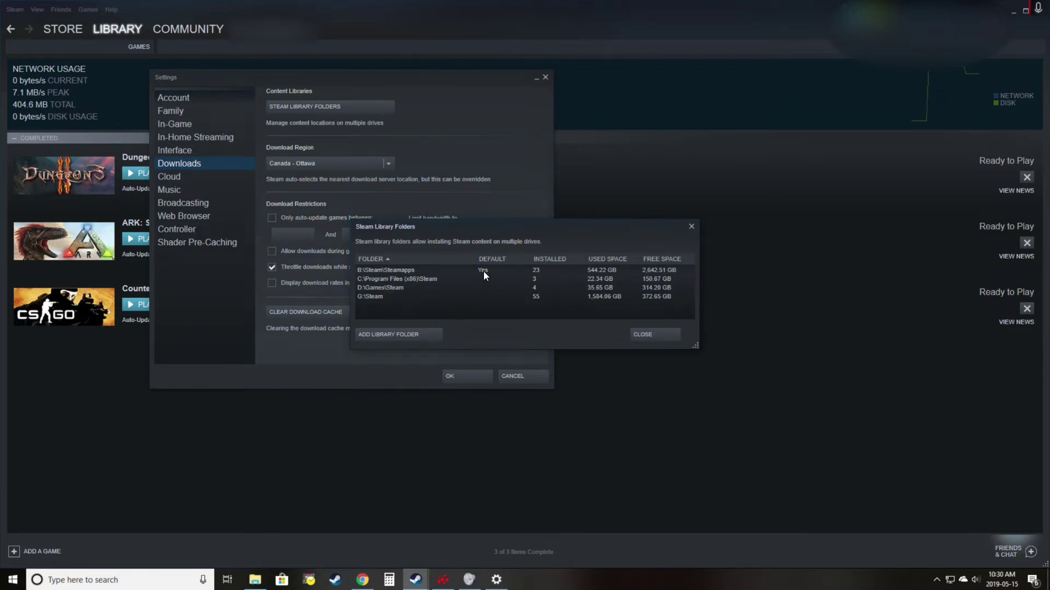
right_click(410, 280)
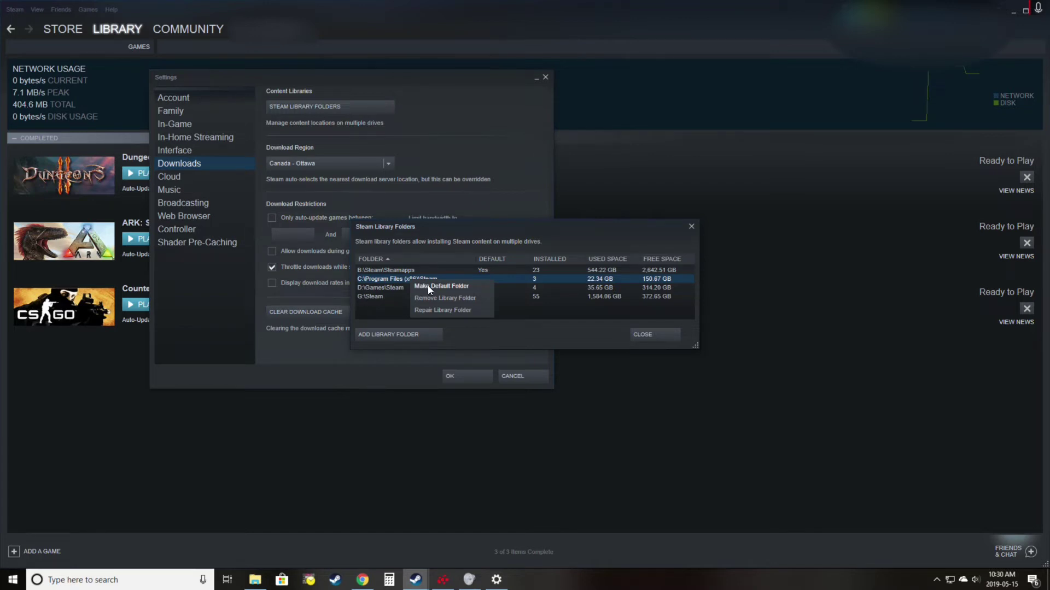
click(573, 236)
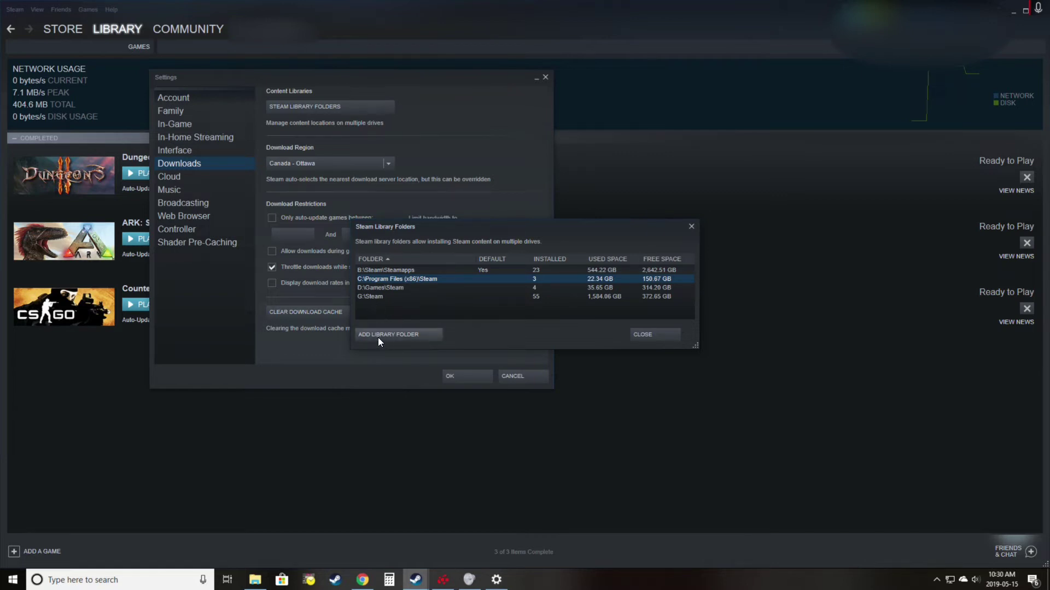
Start adding a library folder, view the available drives, then cancel
click(408, 338)
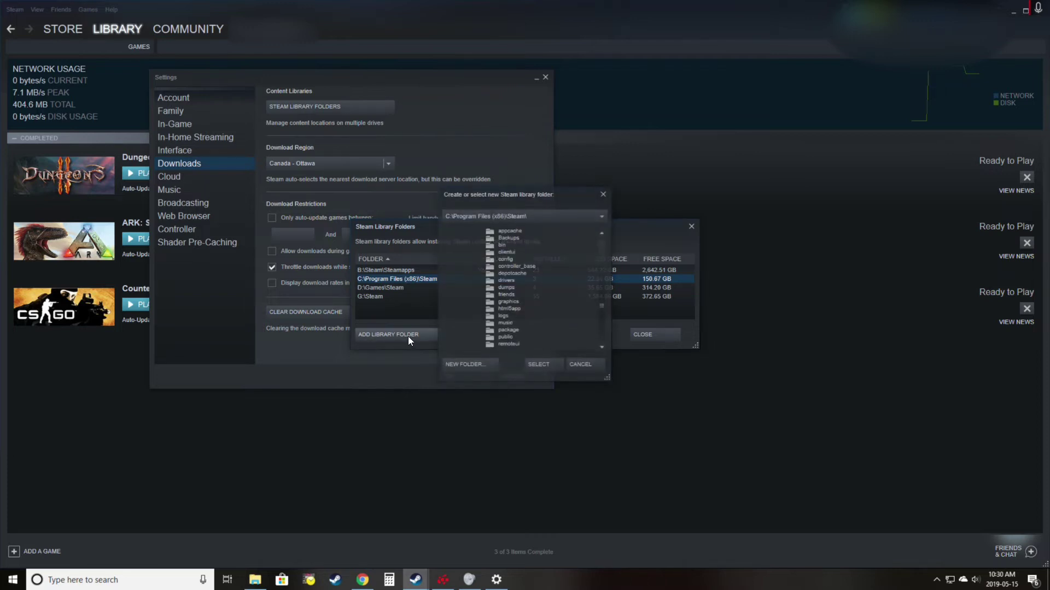
click(603, 214)
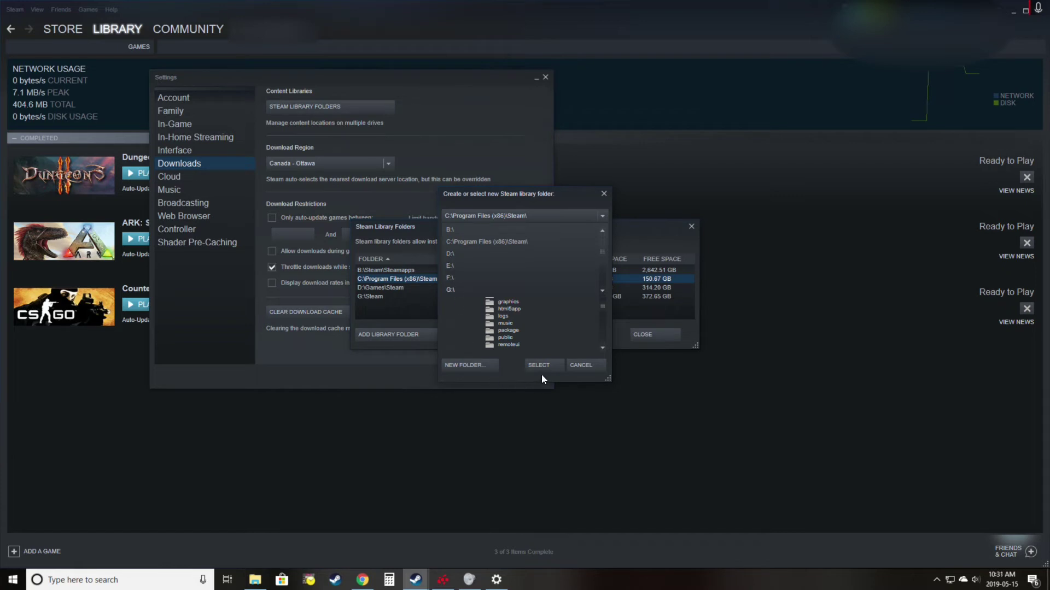
click(590, 365)
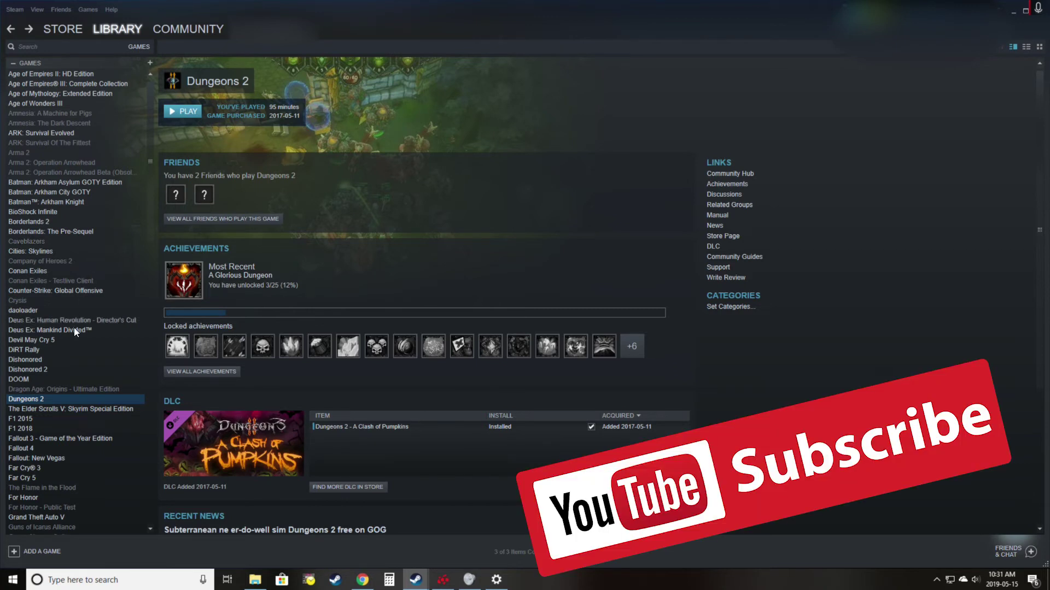
Open Dungeons 2's properties and its move install folder dialog, currently at G:\Steam
right_click(42, 399)
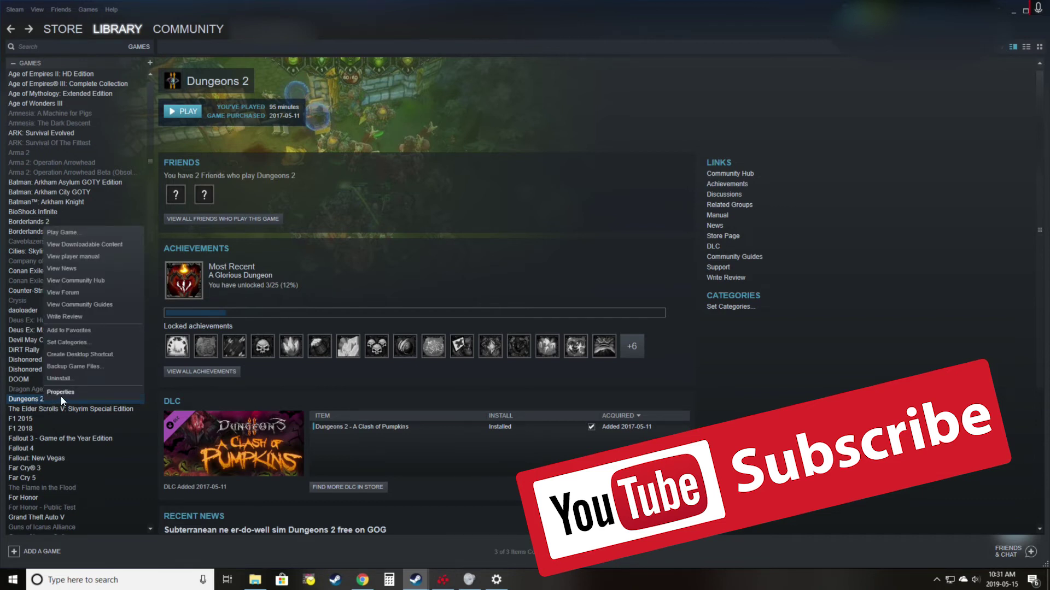
click(57, 394)
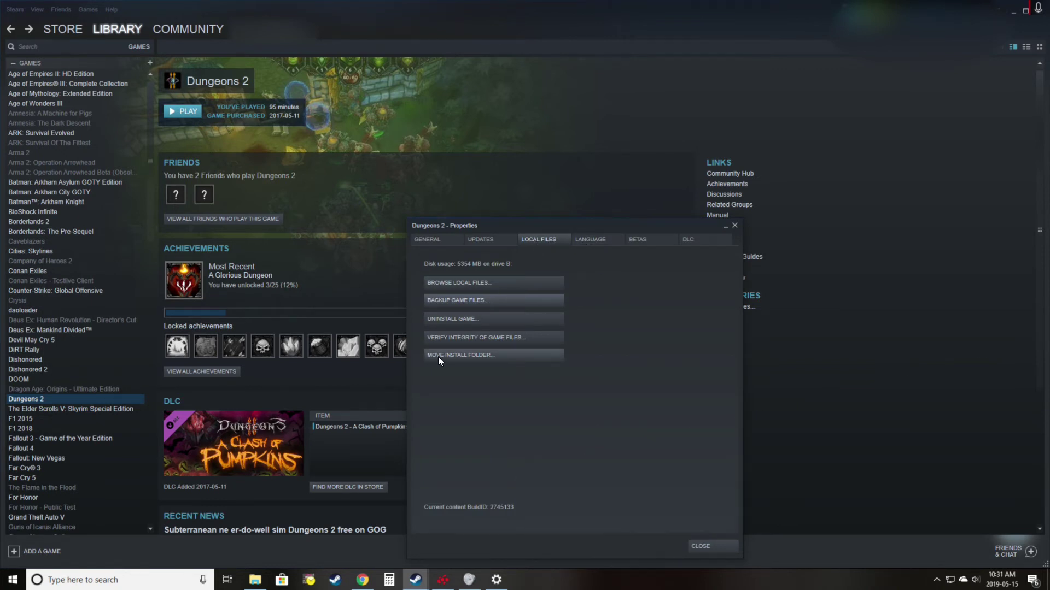
click(468, 354)
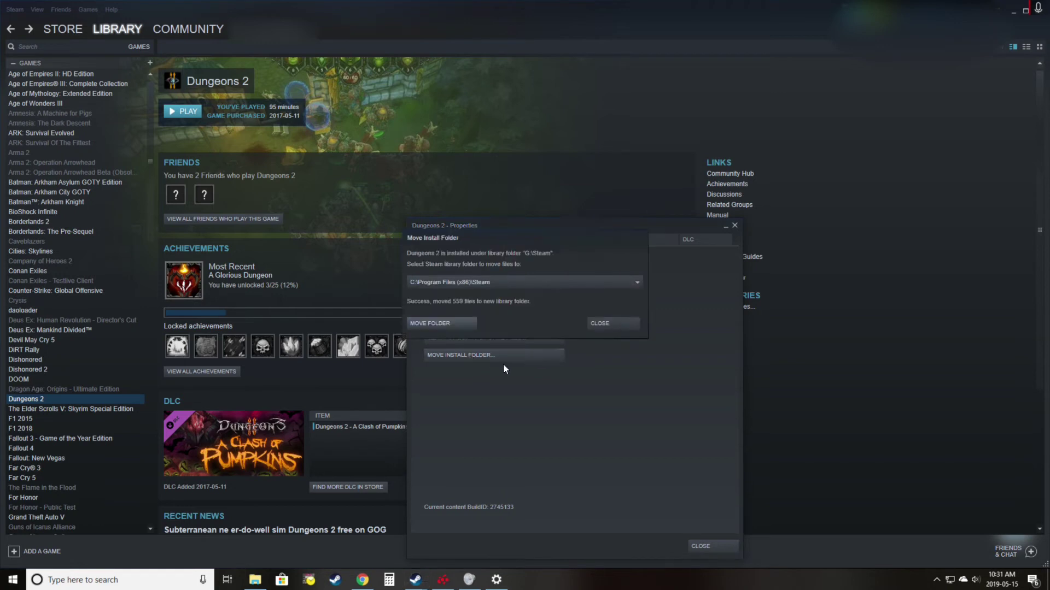
Choose B:\Steam\Steamapps as Dungeons 2's destination and begin the move
click(639, 282)
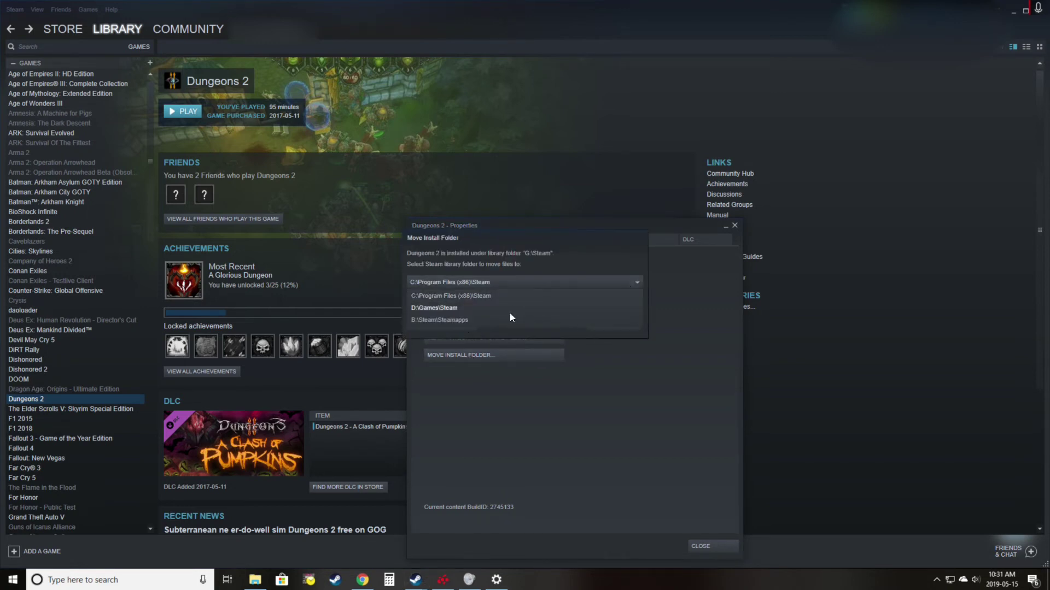
click(480, 320)
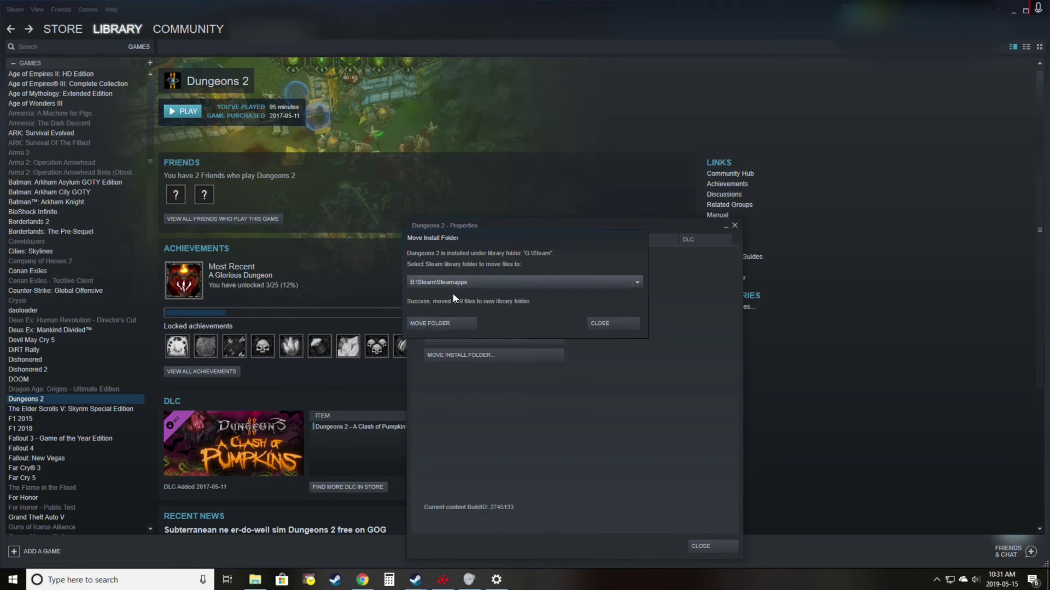
click(438, 324)
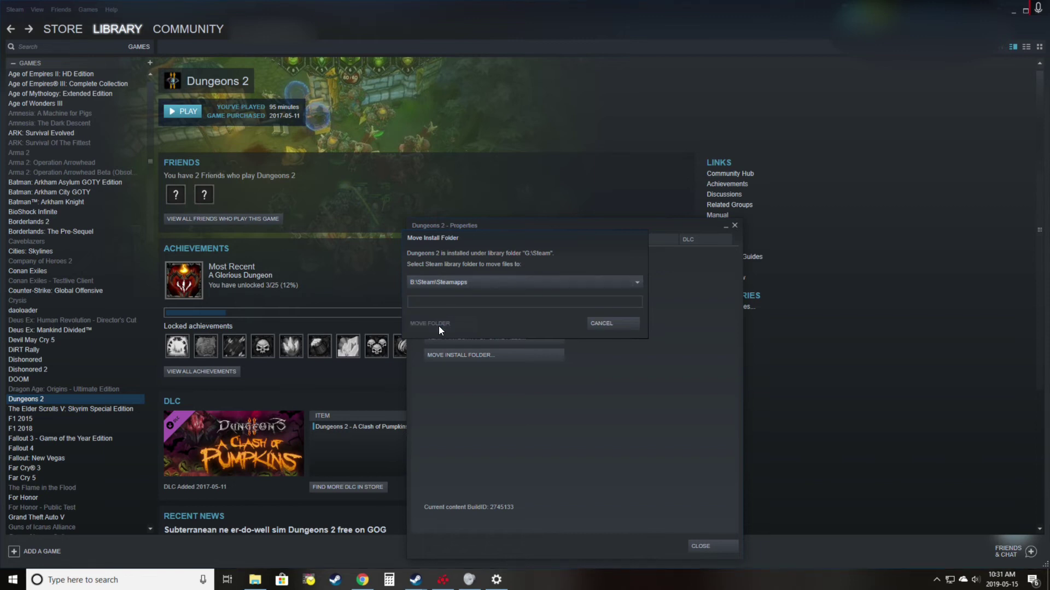